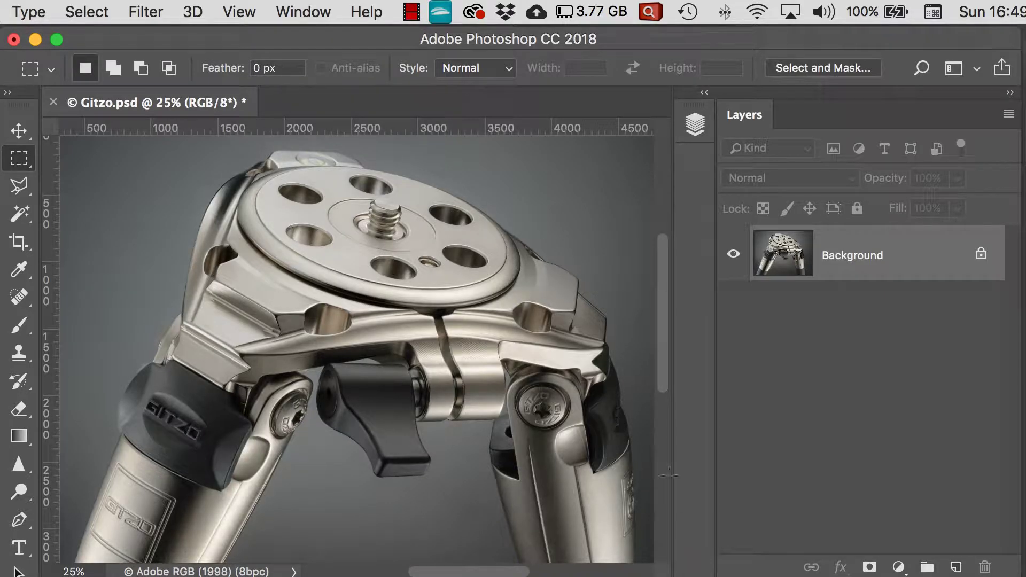
# Step: Launch the Shape extension from the Window > Extensions menu
pyautogui.click(300, 12)
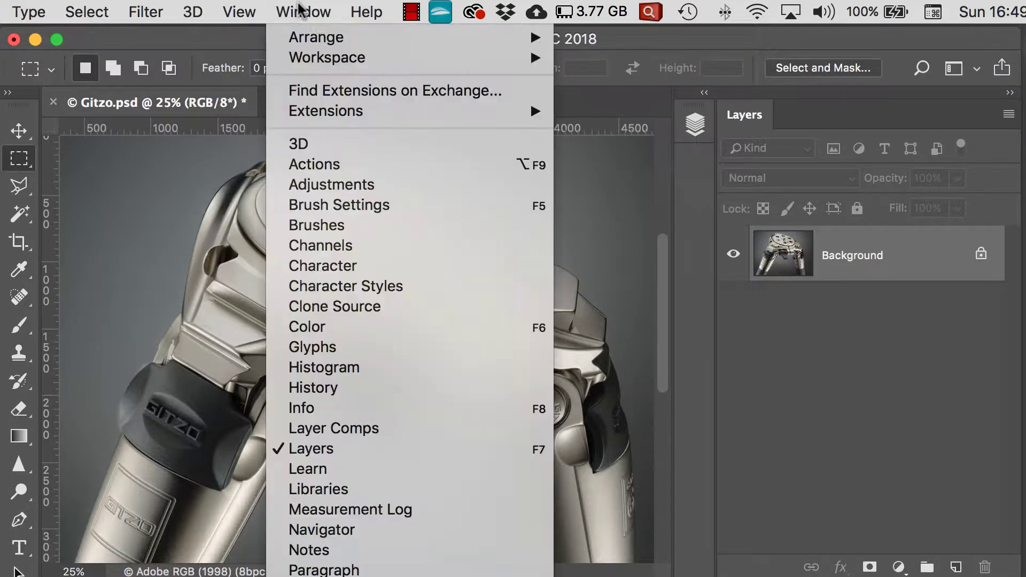
pyautogui.moveTo(369, 120)
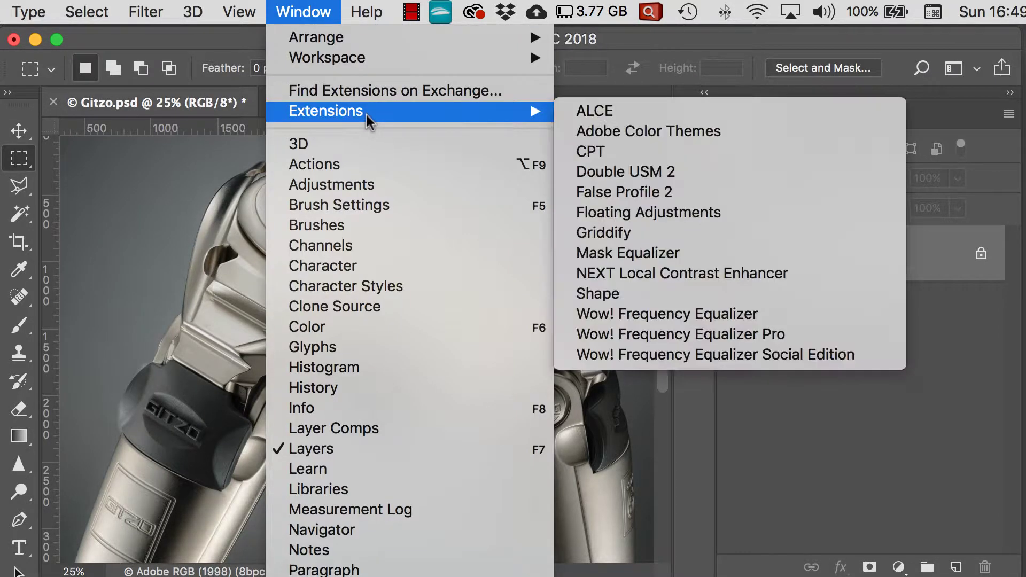
pyautogui.click(693, 302)
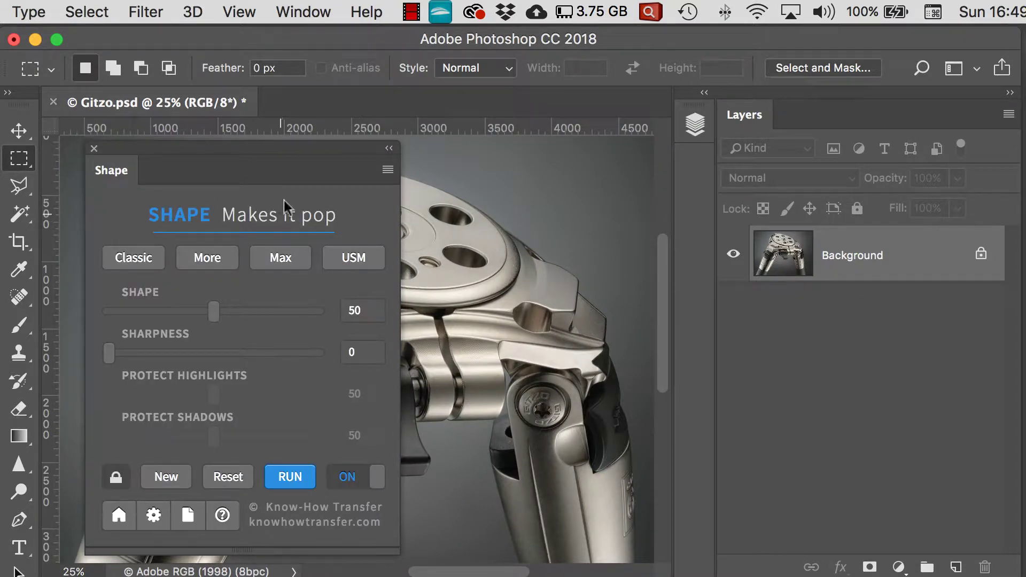
# Step: Dock the Shape panel, pull it out as a floating panel, and shorten its height
pyautogui.moveTo(172, 152); pyautogui.dragTo(697, 159)
pyautogui.click(694, 169)
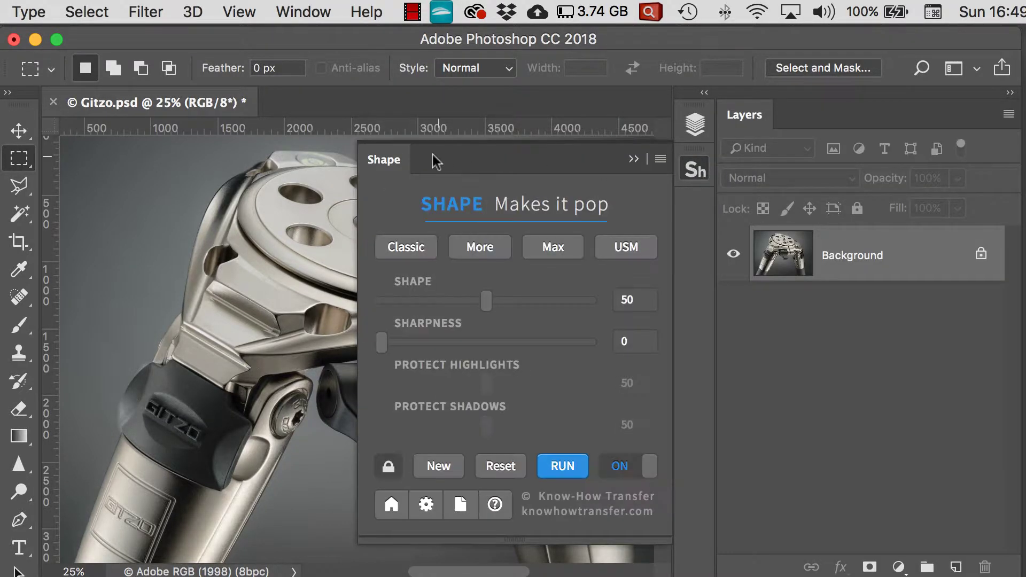
pyautogui.moveTo(391, 165); pyautogui.dragTo(110, 167)
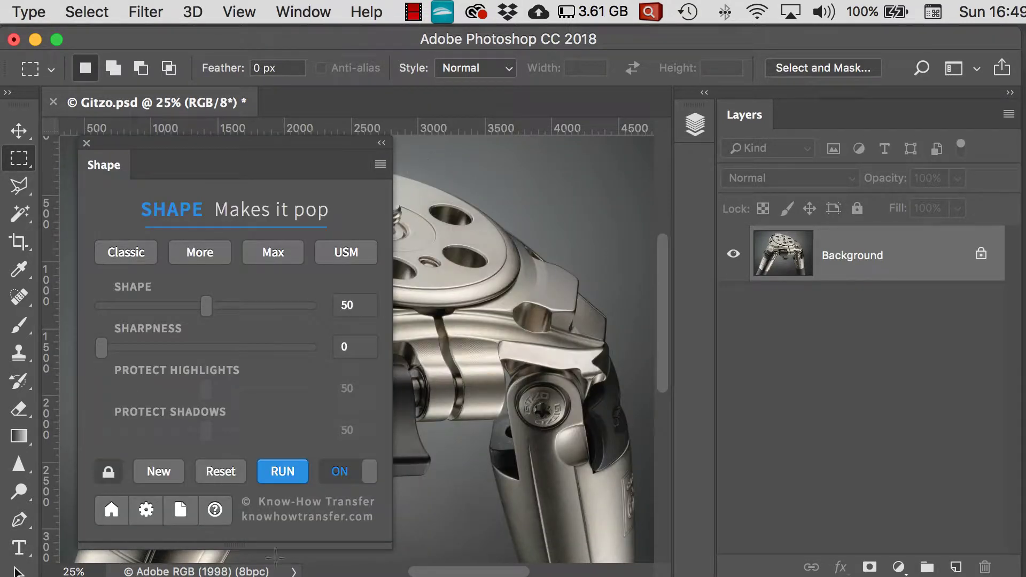
pyautogui.moveTo(231, 544)
pyautogui.mouseDown()
pyautogui.moveTo(225, 457)
pyautogui.moveTo(226, 544)
pyautogui.mouseUp()
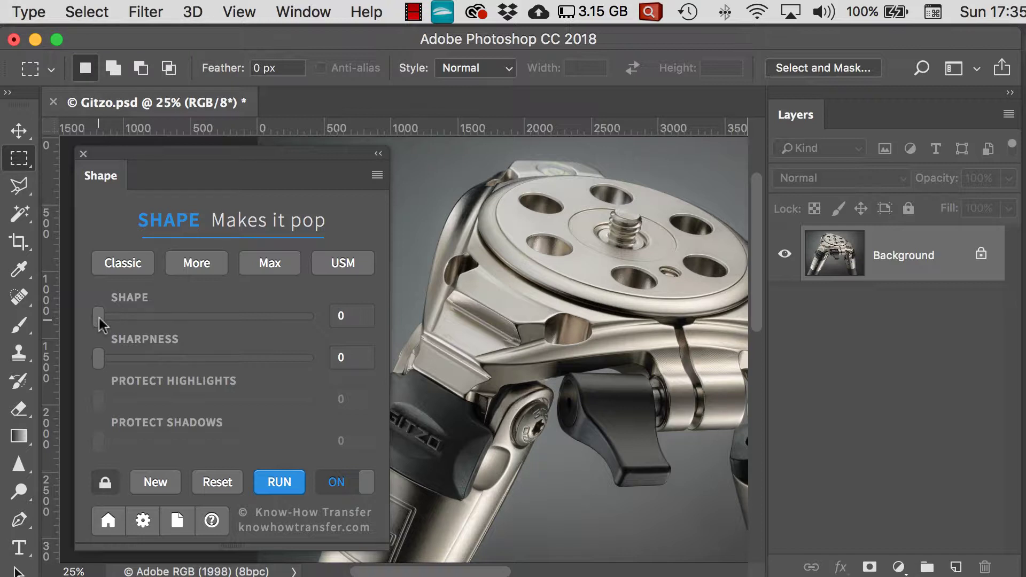
# Step: Raise the Shape slider to 58, creating the 'Shape 58, 0, 58, 58' layer above Background
pyautogui.moveTo(99, 319); pyautogui.dragTo(221, 341)
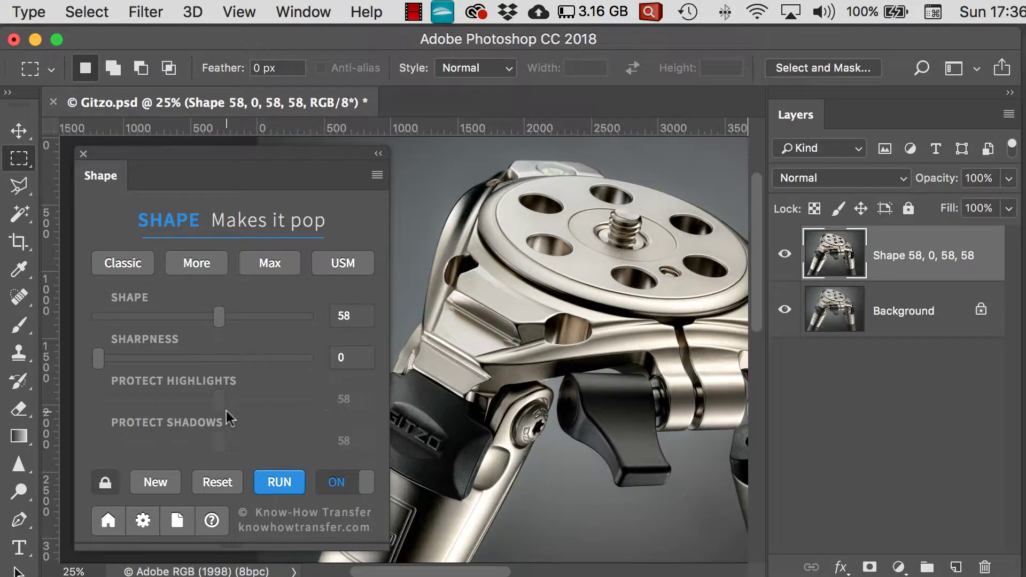
# Step: Unlink the protect sliders and lower Protect Highlights from 58 to 24
pyautogui.click(106, 484)
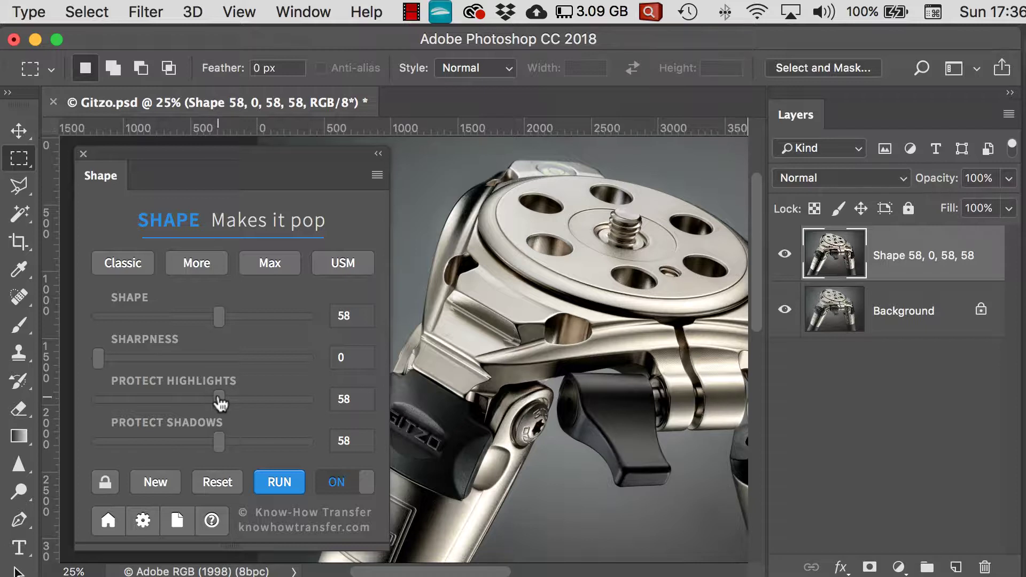
pyautogui.moveTo(219, 404); pyautogui.dragTo(148, 404)
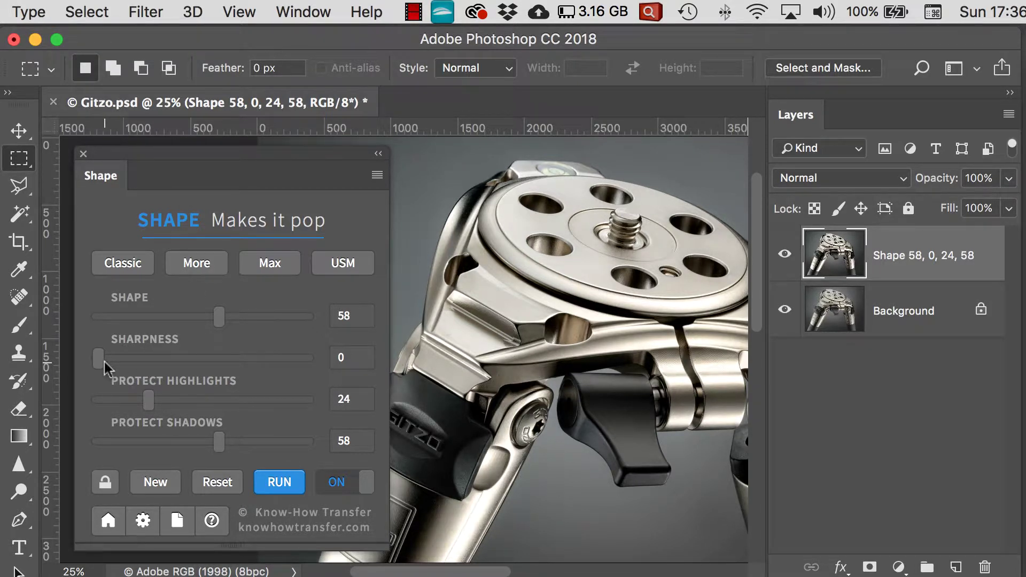
# Step: Zoom to 50% on the tripod head plate, then set Sharpness to 51 and Shape to 23
pyautogui.press('super+equal')
pyautogui.press('super+equal')
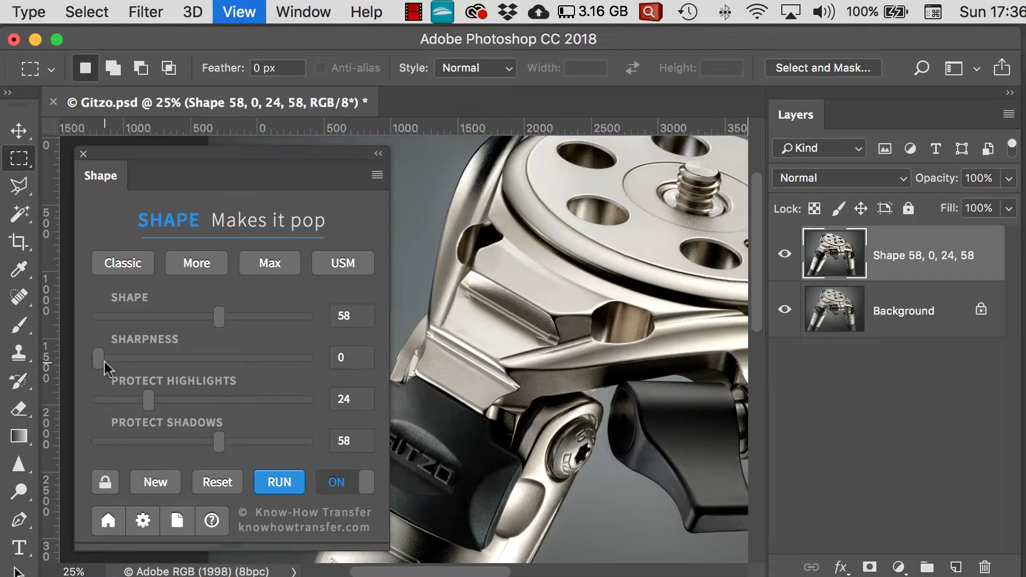
pyautogui.scroll(10, 592, 257)
pyautogui.press('super+r')
pyautogui.press('super+r')
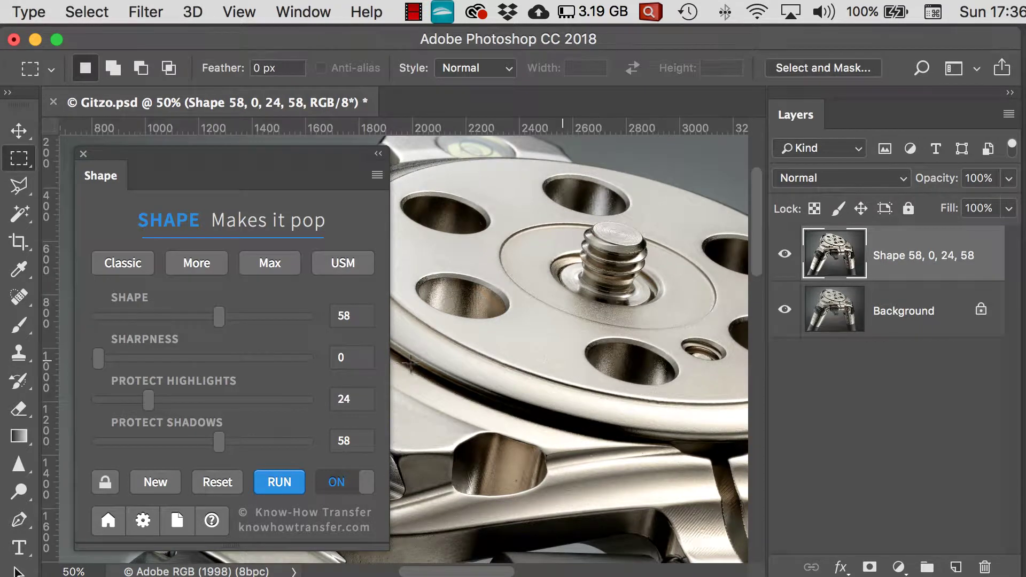
pyautogui.moveTo(102, 359); pyautogui.dragTo(258, 359)
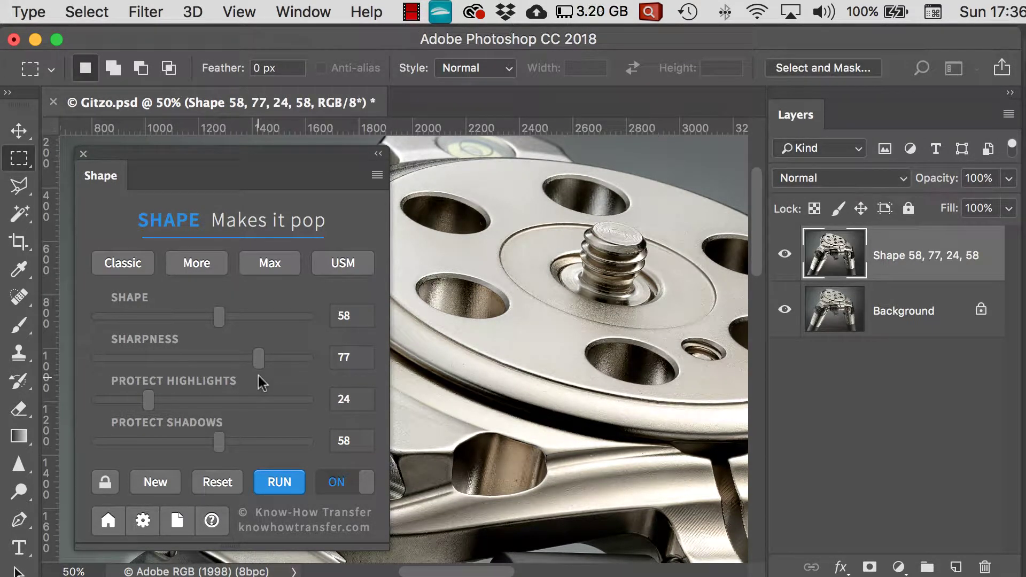
pyautogui.moveTo(261, 373); pyautogui.dragTo(206, 370)
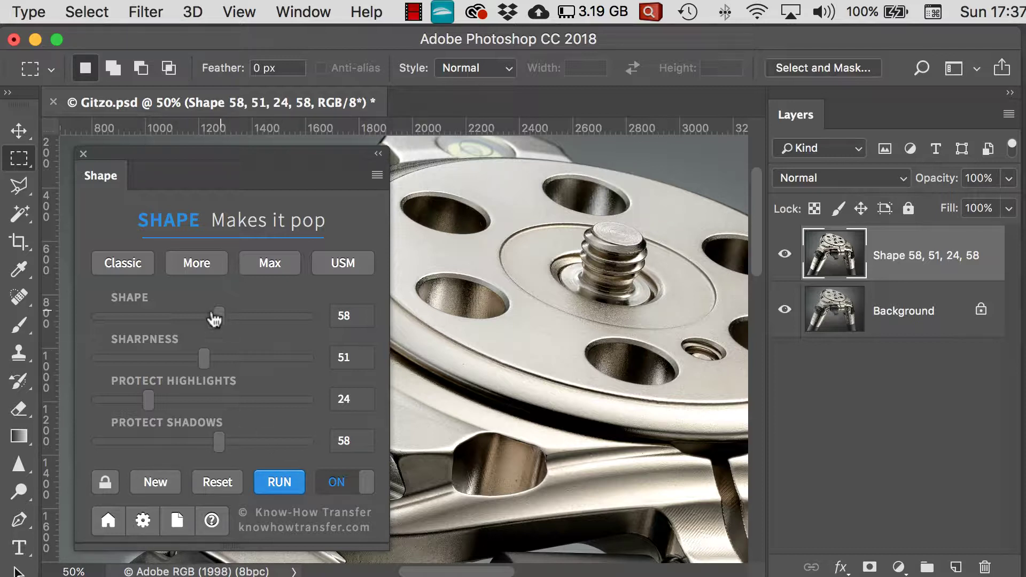
pyautogui.moveTo(218, 326); pyautogui.dragTo(146, 328)
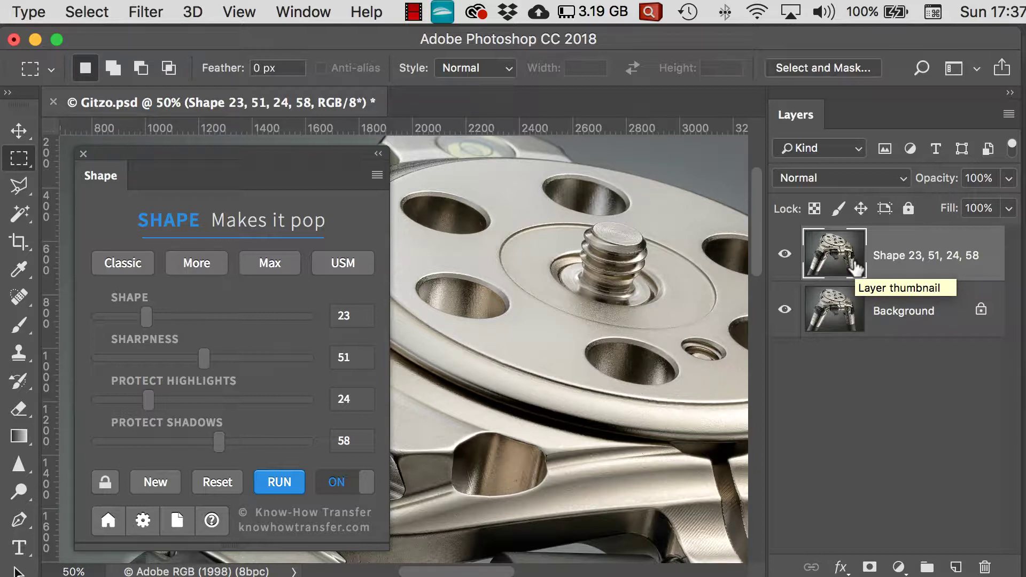
# Step: Add a new Shape layer at 98, then toggle the Shape 98 layer's visibility against Shape 23
pyautogui.click(151, 485)
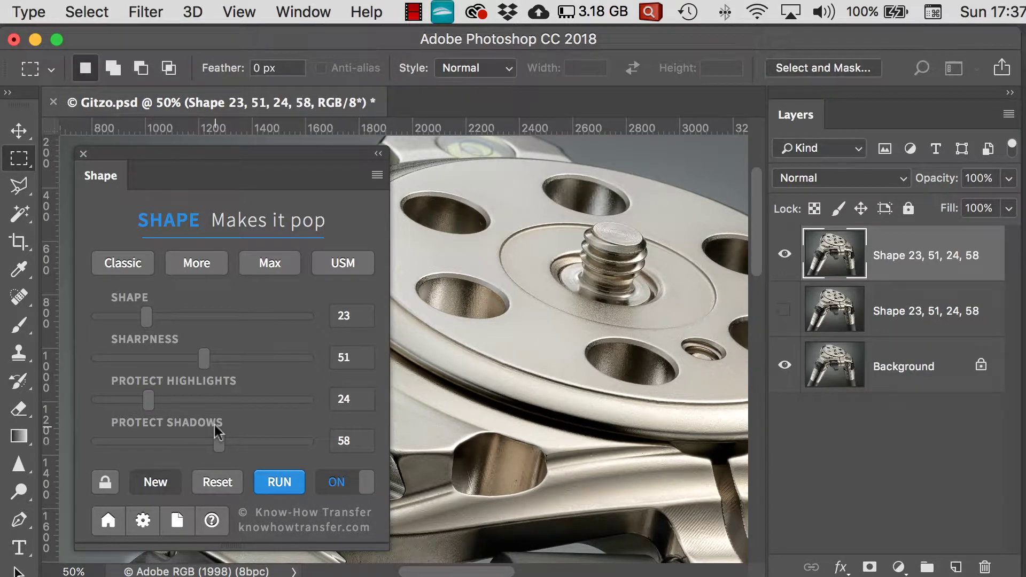
pyautogui.moveTo(146, 319); pyautogui.dragTo(303, 331)
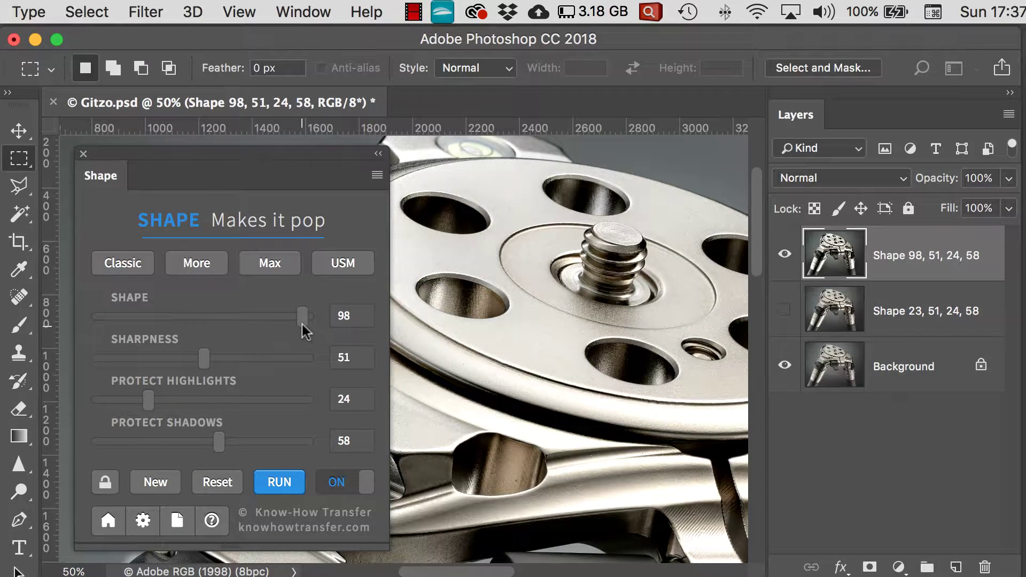
pyautogui.click(784, 311)
pyautogui.click(787, 256)
pyautogui.click(787, 257)
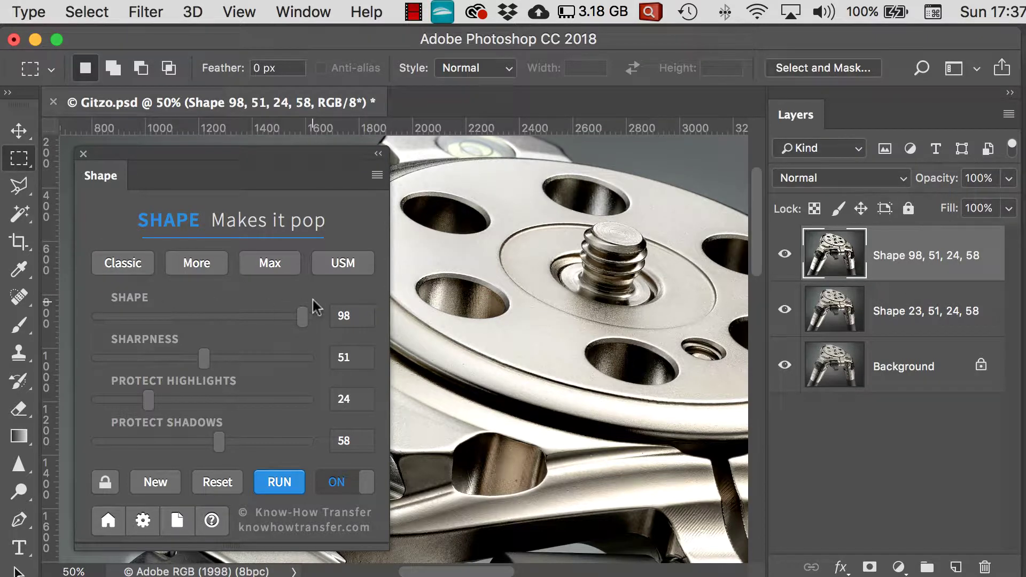
# Step: Apply the More preset, toggle the protect-slider link on, off, on, then Reset to discard the layer
pyautogui.click(185, 263)
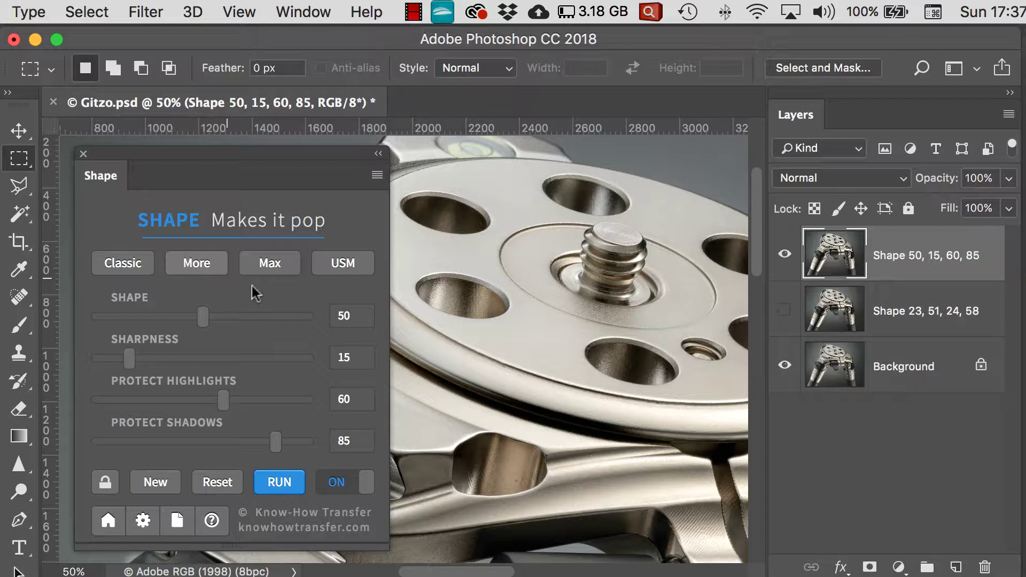
pyautogui.click(104, 483)
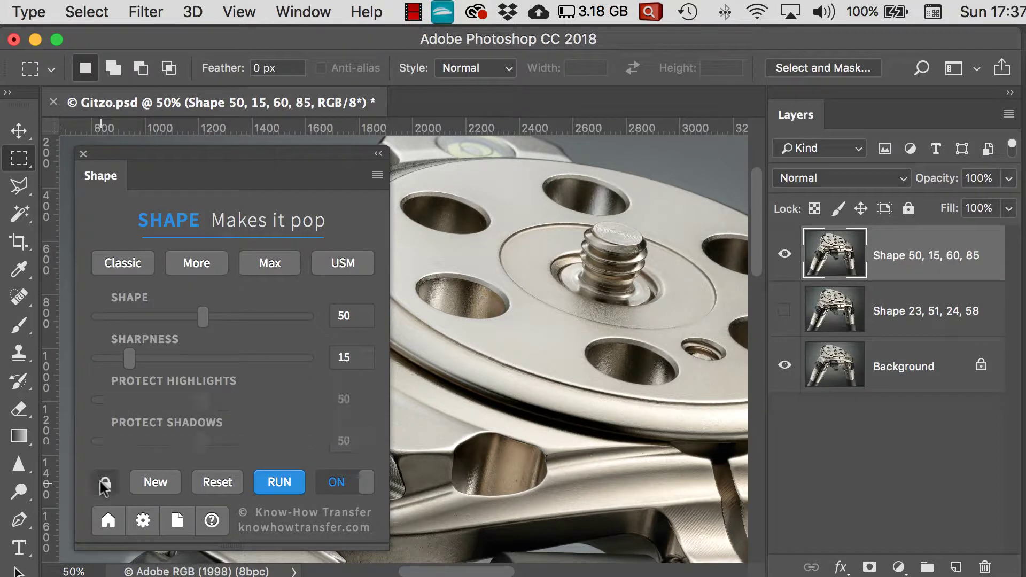
pyautogui.click(104, 484)
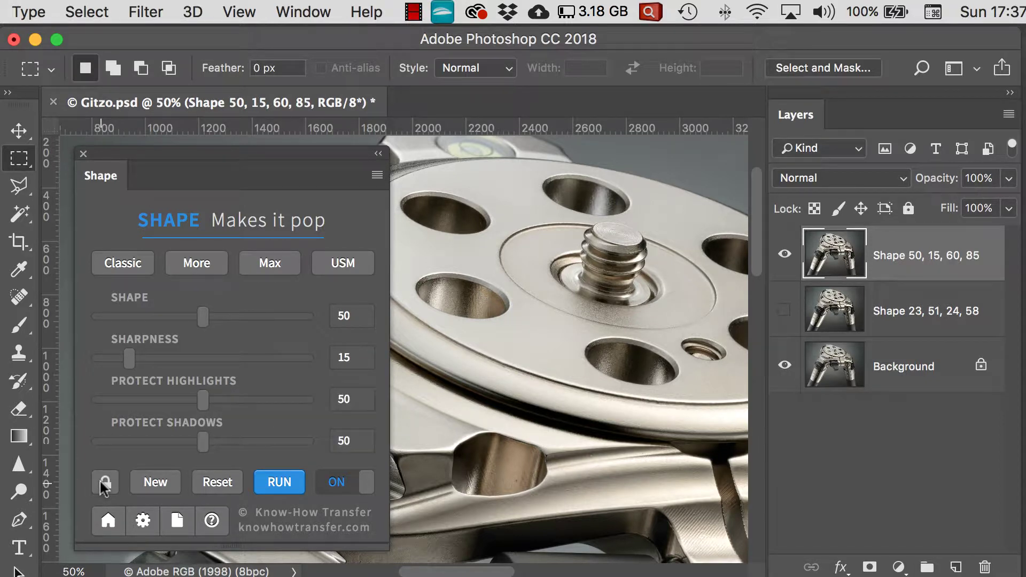
pyautogui.click(104, 484)
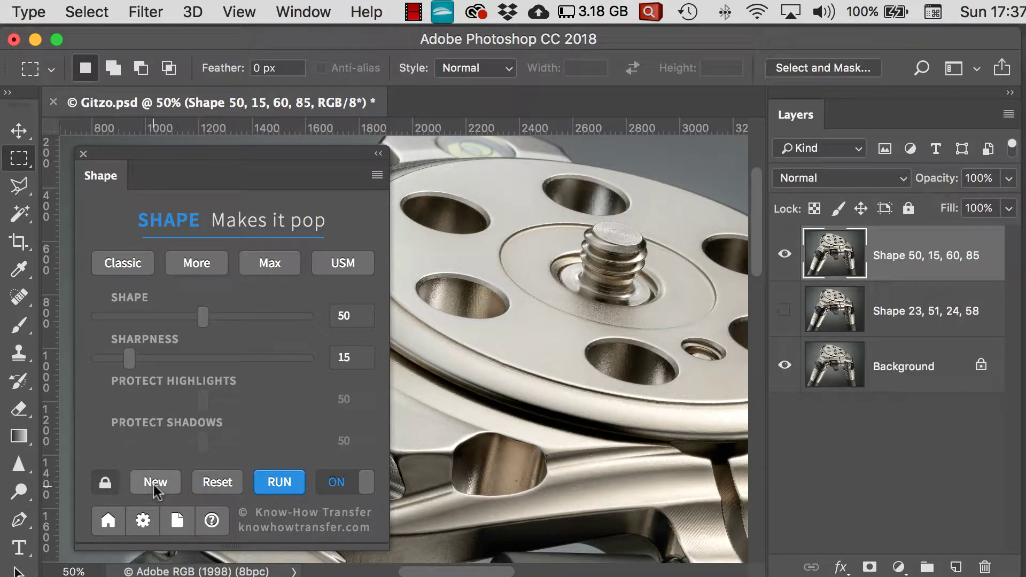
pyautogui.click(218, 483)
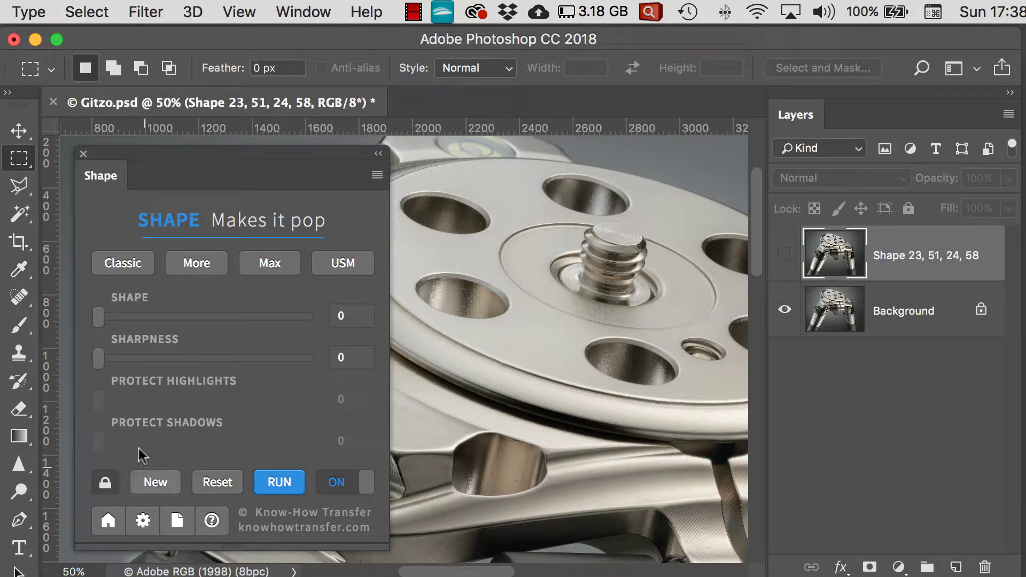
# Step: Set Shape to 53 and switch the effect off and on twice, ending on ON
pyautogui.moveTo(99, 317); pyautogui.dragTo(209, 316)
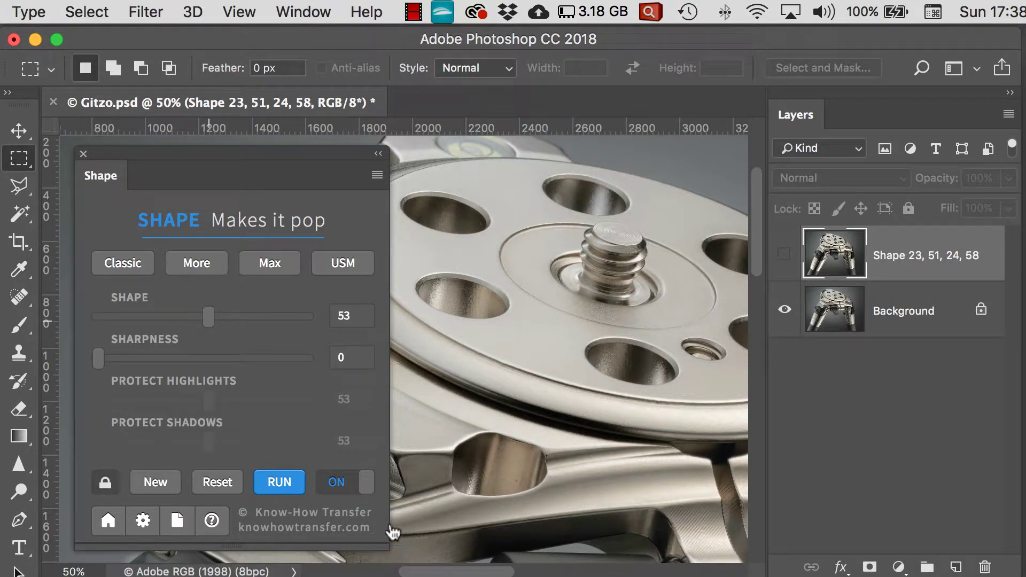
pyautogui.click(336, 484)
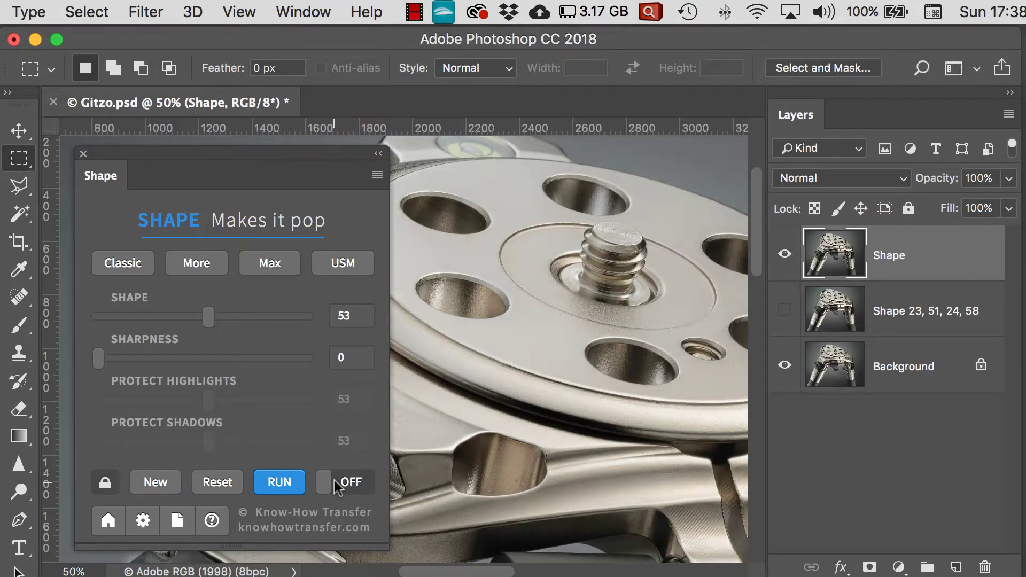
pyautogui.click(336, 484)
pyautogui.click(337, 484)
pyautogui.click(337, 484)
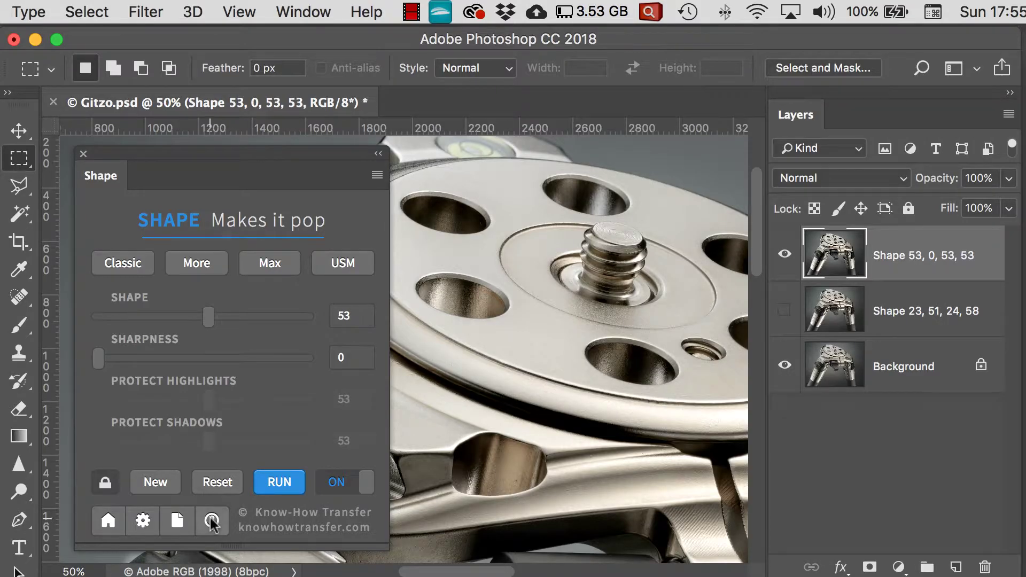
# Step: View the Shape V1.0.008 version information and dismiss it
pyautogui.click(211, 521)
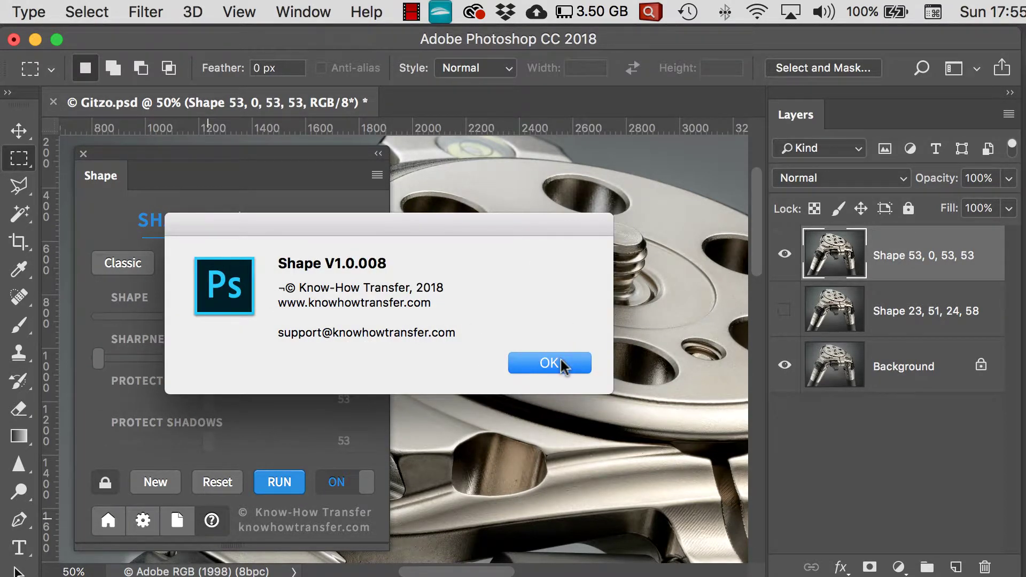
pyautogui.click(561, 365)
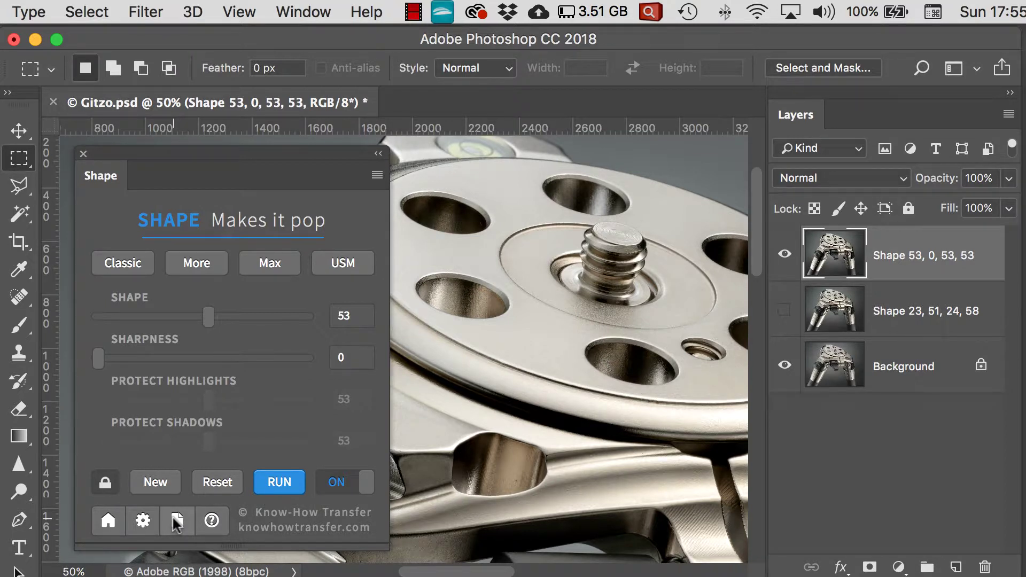
# Step: Open the Shape manual at The Panel section and page forward to the Protect Highlight and Shadows behavior page
pyautogui.click(176, 522)
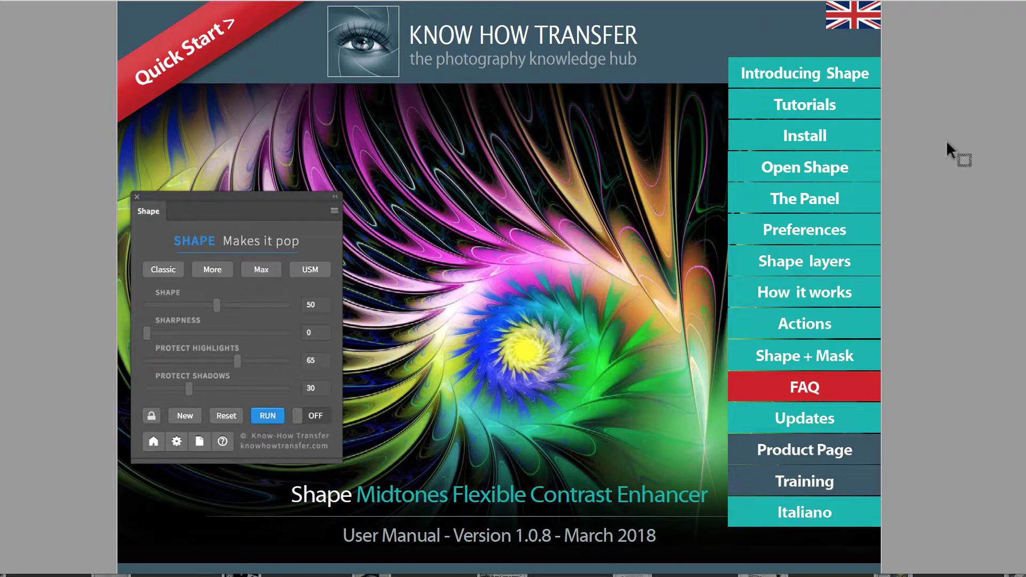
pyautogui.click(805, 199)
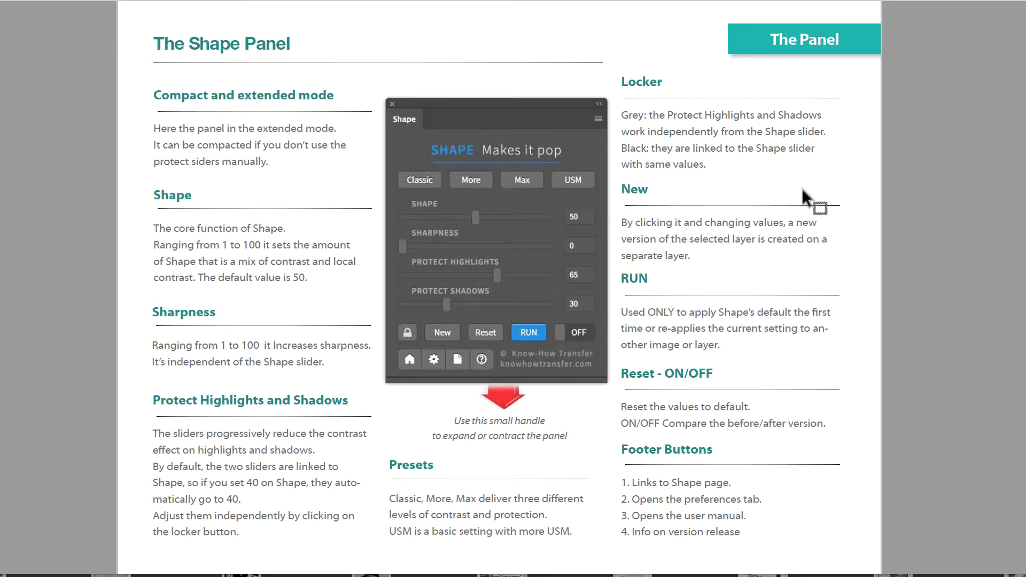
pyautogui.press('Right')
pyautogui.press('Right')
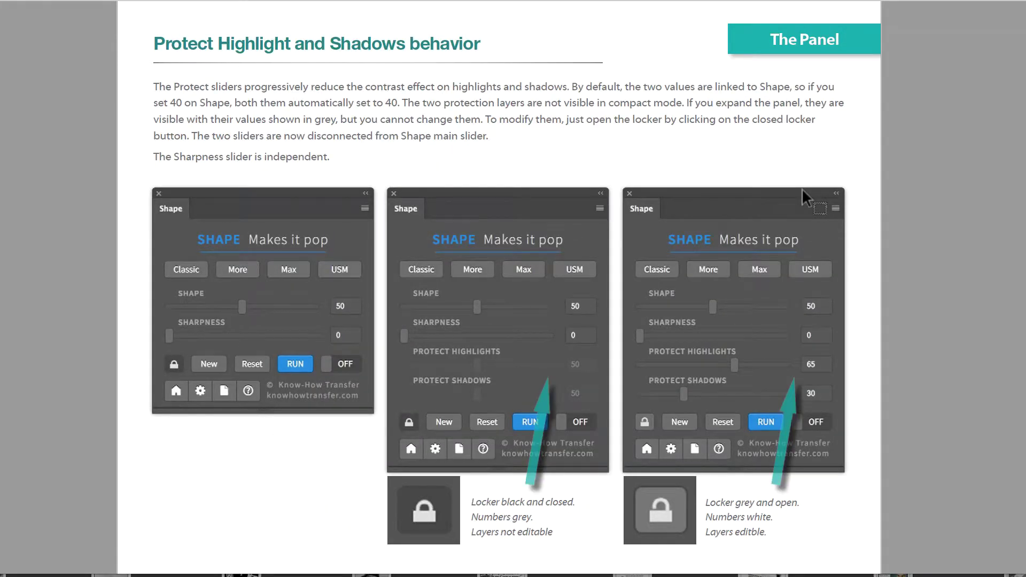
pyautogui.press('Right')
pyautogui.press('Right')
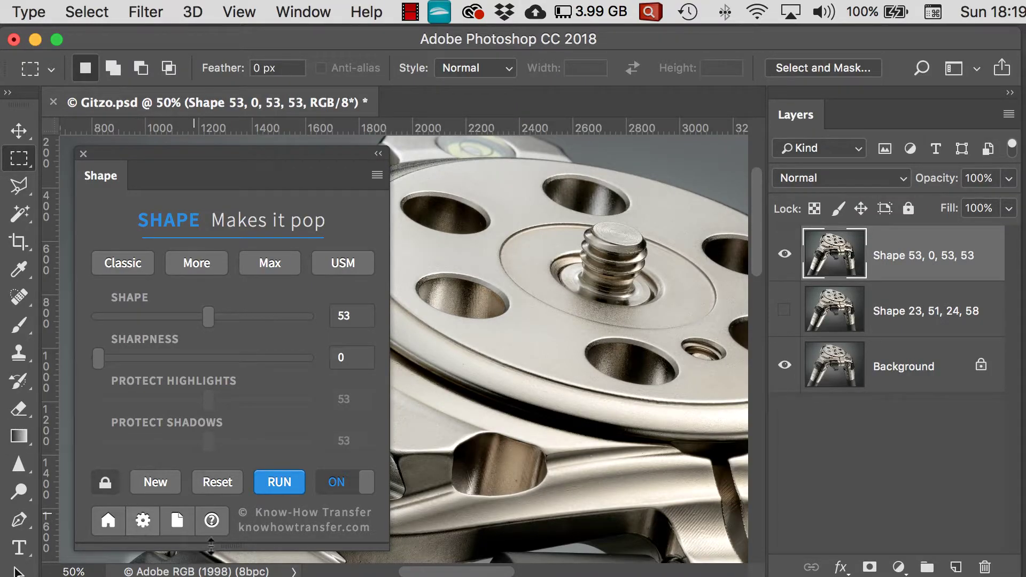
# Step: Open Shape Preferences and change Color boost from 15 to 25
pyautogui.click(143, 521)
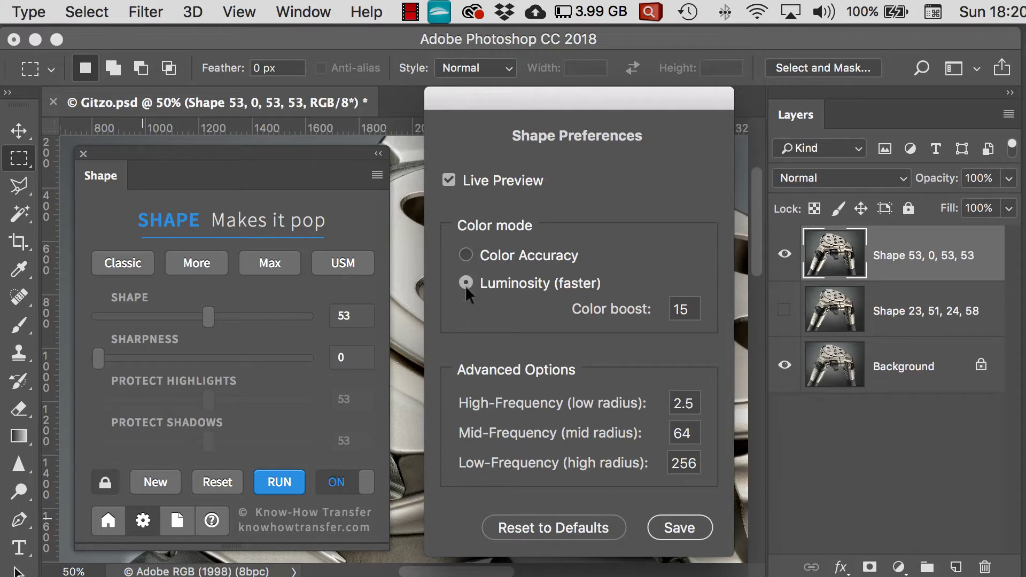
pyautogui.click(689, 309)
pyautogui.write('25')
pyautogui.moveTo(694, 424)
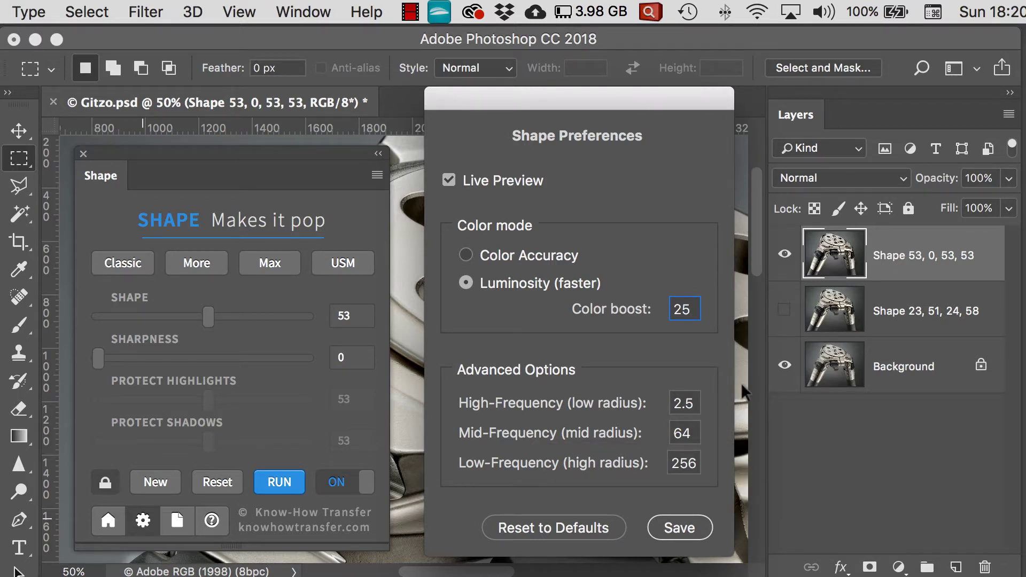